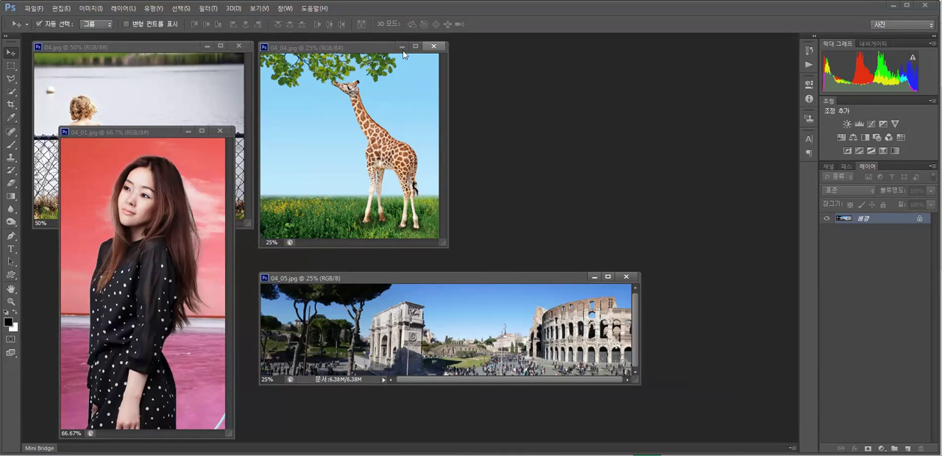
Step: Close the 04_01.jpg, 04.jpg and 04_05.jpg images so that only the giraffe image stays open
{"action": "left_click", "coordinate": [219, 131]}
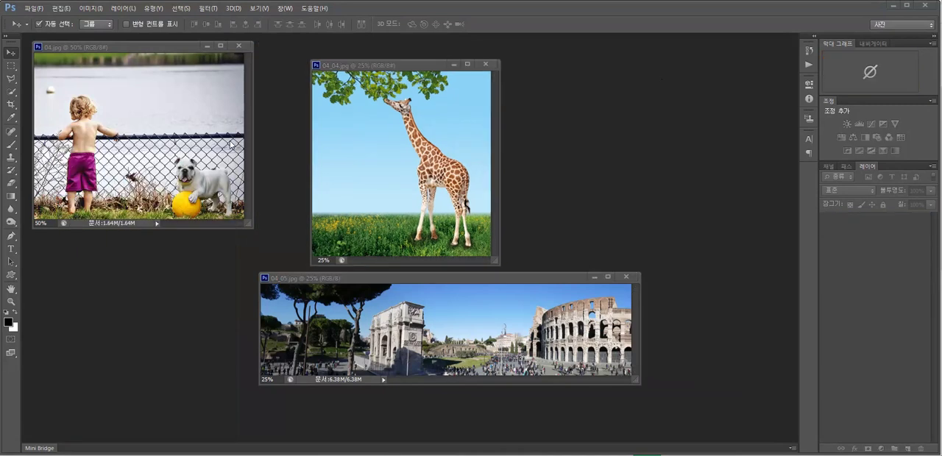
{"action": "left_click", "coordinate": [239, 46]}
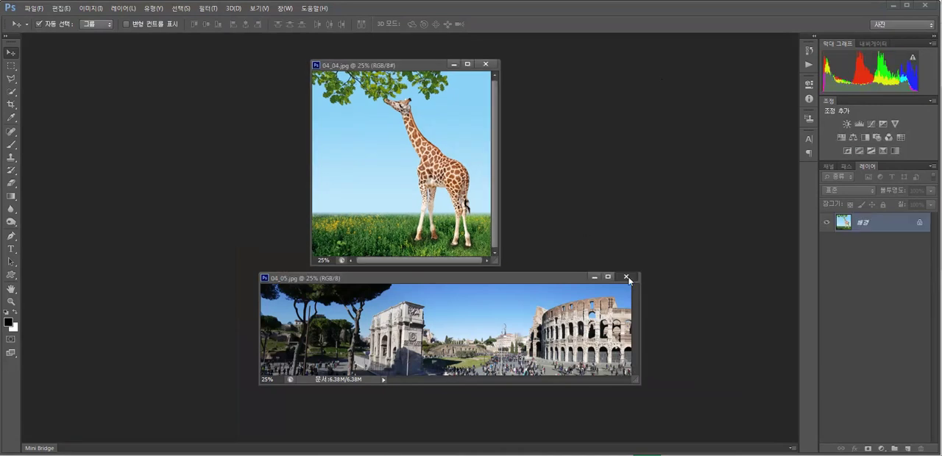
{"action": "left_click", "coordinate": [626, 277]}
Step: Clone leaves from the oak branch onto the empty sky left of the giraffe's head, using the Clone Stamp with a soft 60 px brush
{"action": "key", "text": "ctrl+plus"}
{"action": "key", "text": "ctrl+plus"}
{"action": "key", "text": "ctrl+plus"}
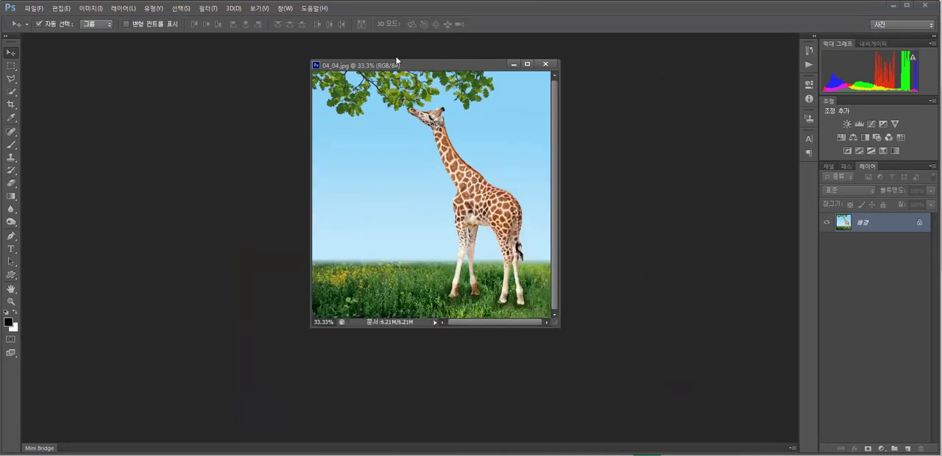
{"action": "scroll", "coordinate": [437, 169], "scroll_direction": "up", "scroll_amount": 3}
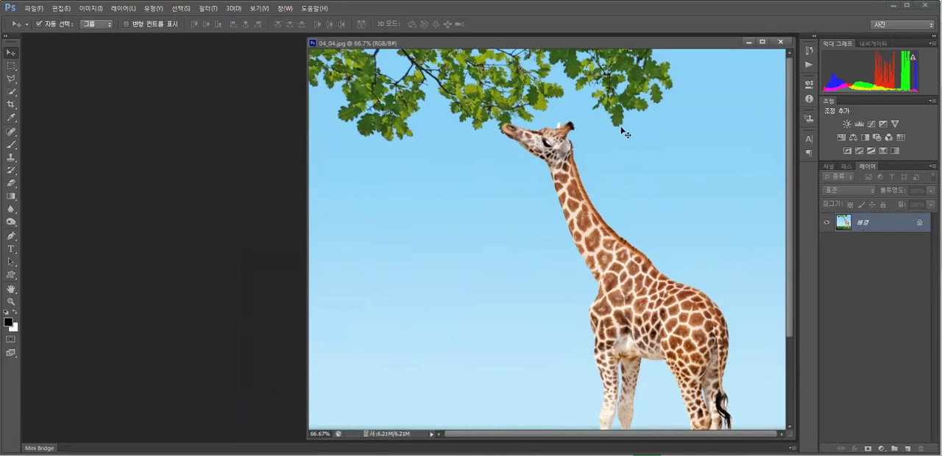
{"action": "left_click", "coordinate": [8, 159]}
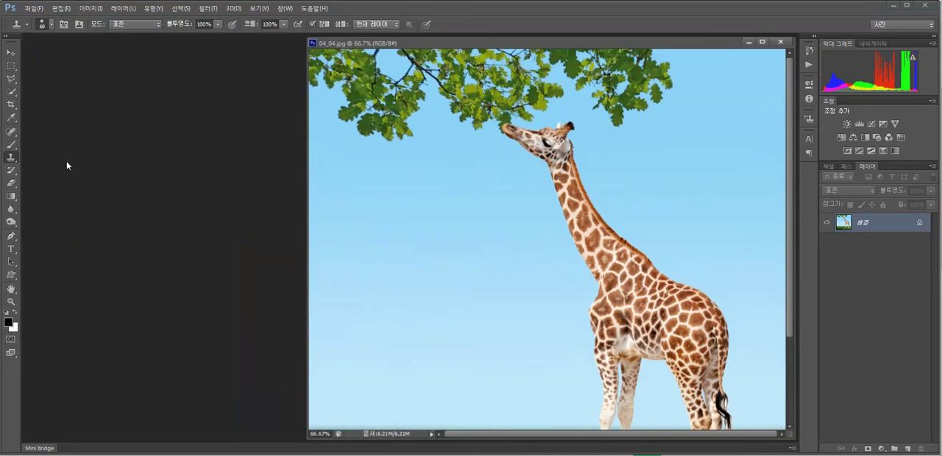
{"action": "left_click", "coordinate": [52, 26]}
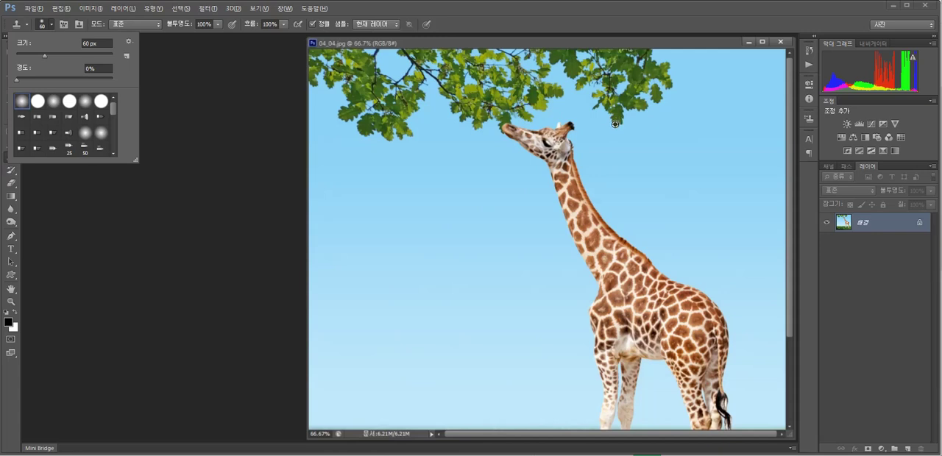
{"action": "left_click", "coordinate": [615, 124], "text": "alt"}
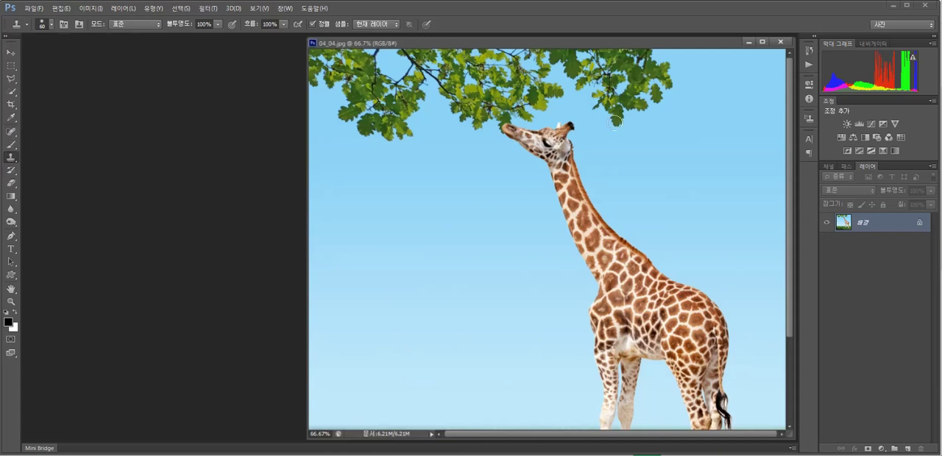
{"action": "left_click", "coordinate": [444, 185]}
{"action": "left_click_drag", "start_coordinate": [449, 187], "coordinate": [452, 173]}
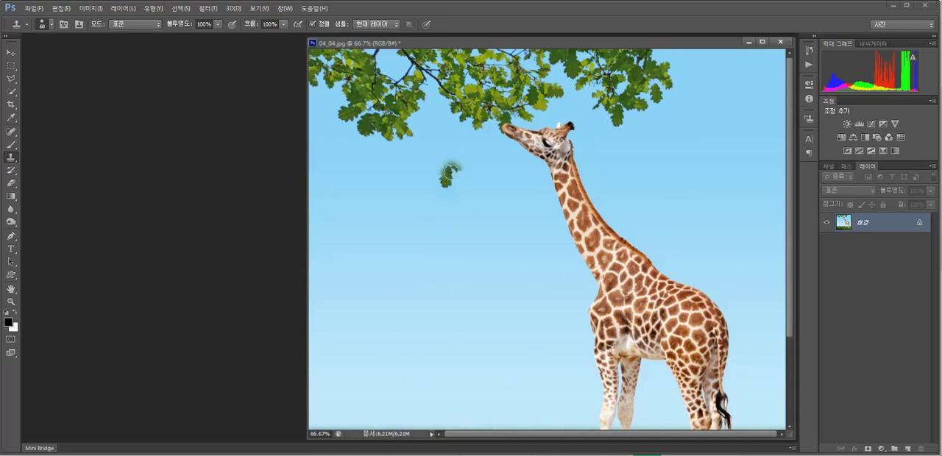
{"action": "left_click", "coordinate": [632, 106], "text": "alt"}
{"action": "mouse_move", "coordinate": [454, 180]}
{"action": "left_mouse_down"}
{"action": "mouse_move", "coordinate": [444, 179]}
{"action": "mouse_move", "coordinate": [456, 166]}
{"action": "mouse_move", "coordinate": [437, 172]}
{"action": "mouse_move", "coordinate": [453, 173]}
{"action": "left_mouse_up"}
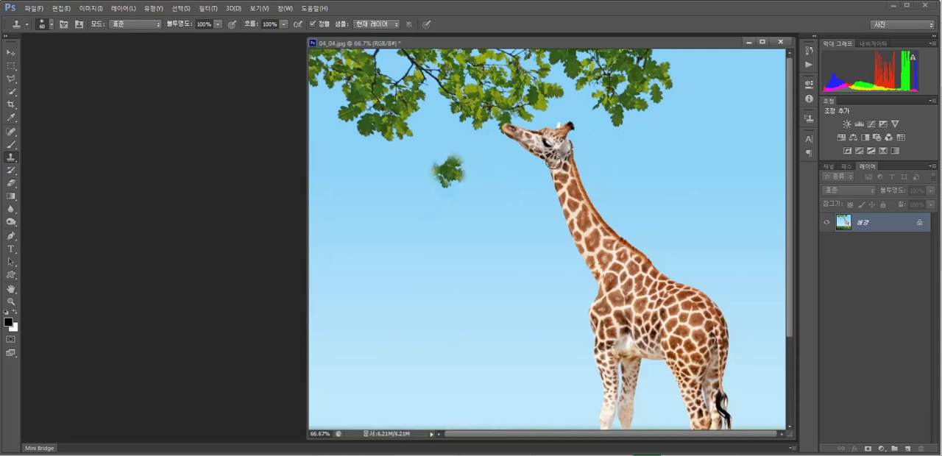
Step: Clone a strip of leaves from the branch's edge onto the sky just right of the giraffe's head
{"action": "left_click", "coordinate": [656, 100], "text": "alt"}
{"action": "mouse_move", "coordinate": [680, 128]}
{"action": "left_mouse_down"}
{"action": "mouse_move", "coordinate": [663, 145]}
{"action": "mouse_move", "coordinate": [661, 133]}
{"action": "mouse_move", "coordinate": [643, 146]}
{"action": "mouse_move", "coordinate": [662, 130]}
{"action": "mouse_move", "coordinate": [647, 143]}
{"action": "left_mouse_up"}
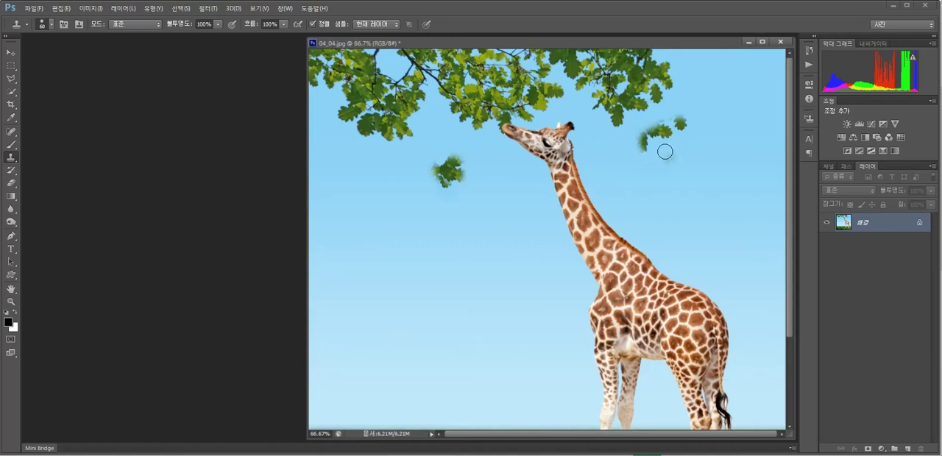
{"action": "mouse_move", "coordinate": [665, 155]}
{"action": "left_mouse_down"}
{"action": "mouse_move", "coordinate": [627, 137]}
{"action": "mouse_move", "coordinate": [647, 137]}
{"action": "mouse_move", "coordinate": [640, 144]}
{"action": "left_mouse_up"}
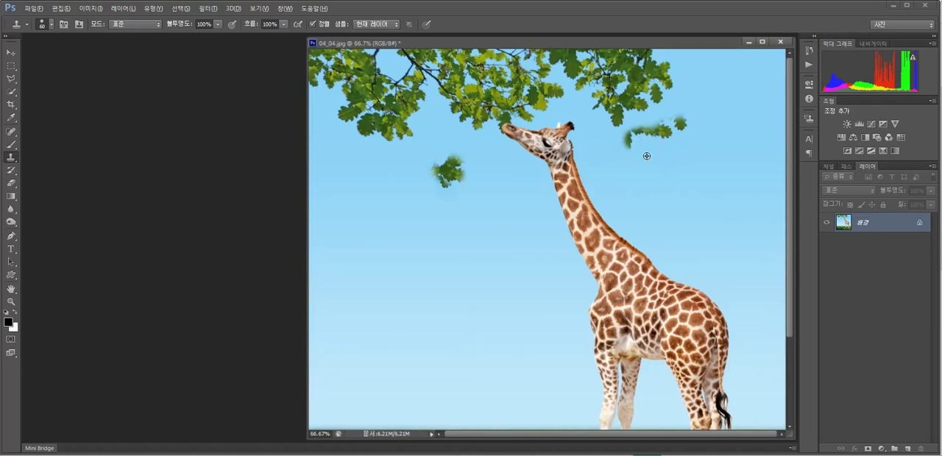
Step: Clone clean sky over the copied leaves on both sides of the giraffe's head
{"action": "mouse_move", "coordinate": [633, 153]}
{"action": "left_mouse_down"}
{"action": "mouse_move", "coordinate": [667, 140]}
{"action": "mouse_move", "coordinate": [676, 137]}
{"action": "mouse_move", "coordinate": [656, 142]}
{"action": "mouse_move", "coordinate": [668, 133]}
{"action": "mouse_move", "coordinate": [652, 131]}
{"action": "mouse_move", "coordinate": [661, 126]}
{"action": "mouse_move", "coordinate": [644, 139]}
{"action": "mouse_move", "coordinate": [645, 128]}
{"action": "mouse_move", "coordinate": [627, 133]}
{"action": "mouse_move", "coordinate": [654, 139]}
{"action": "mouse_move", "coordinate": [672, 126]}
{"action": "left_mouse_up"}
{"action": "left_click", "coordinate": [641, 169], "text": "alt"}
{"action": "left_click", "coordinate": [653, 165], "text": "alt"}
{"action": "left_click", "coordinate": [647, 153], "text": "alt"}
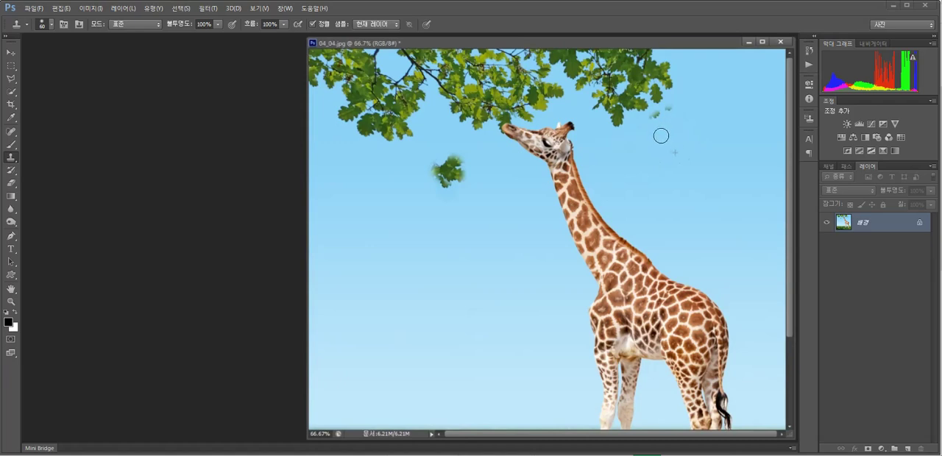
{"action": "left_click", "coordinate": [663, 129], "text": "alt"}
{"action": "left_click", "coordinate": [658, 117]}
{"action": "left_click", "coordinate": [667, 114]}
{"action": "mouse_move", "coordinate": [461, 177]}
{"action": "left_mouse_down"}
{"action": "mouse_move", "coordinate": [434, 165]}
{"action": "mouse_move", "coordinate": [443, 203]}
{"action": "mouse_move", "coordinate": [454, 153]}
{"action": "left_mouse_up"}
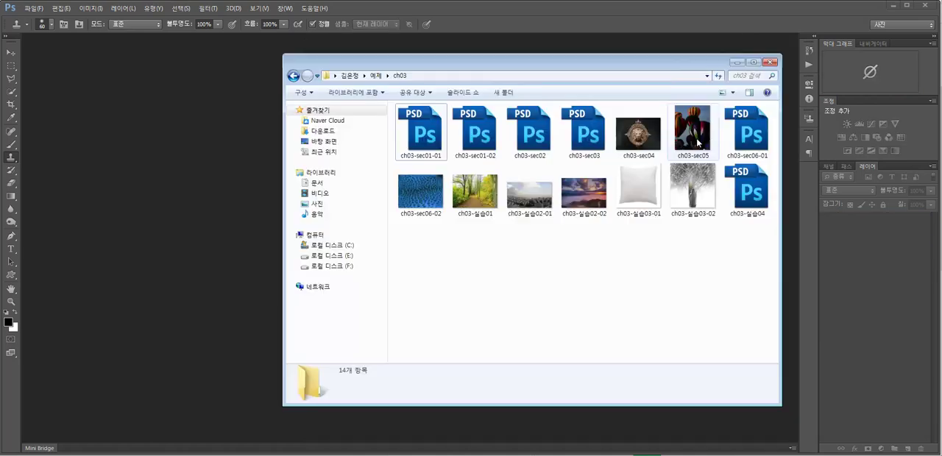
Step: Open the balloon photo ch03-sec05 from the ch03 folder
{"action": "left_click", "coordinate": [696, 137]}
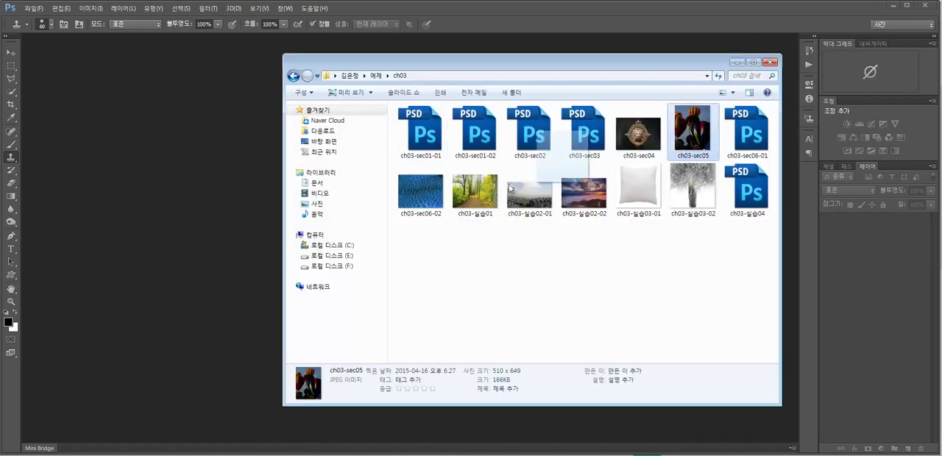
{"action": "key", "text": "Return"}
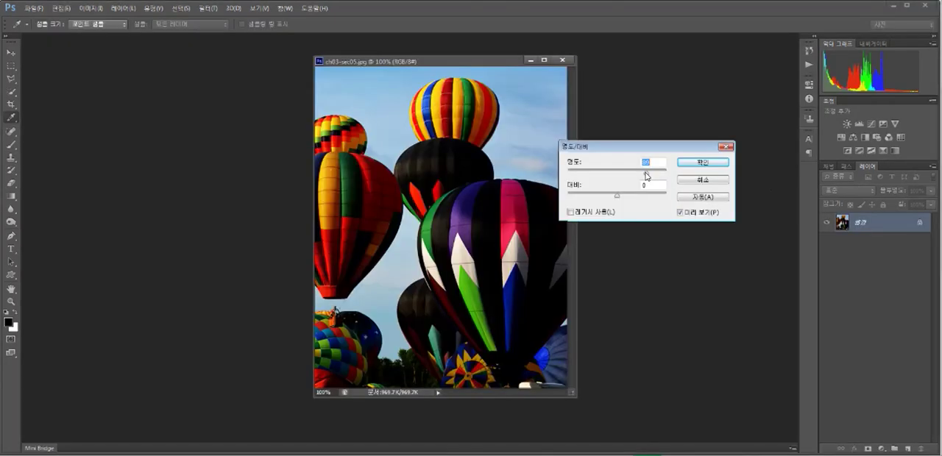
Step: Apply Brightness/Contrast with a brightness of 115 directly to the balloon photo, and revert it to its original opened state
{"action": "left_click_drag", "start_coordinate": [645, 177], "coordinate": [654, 177]}
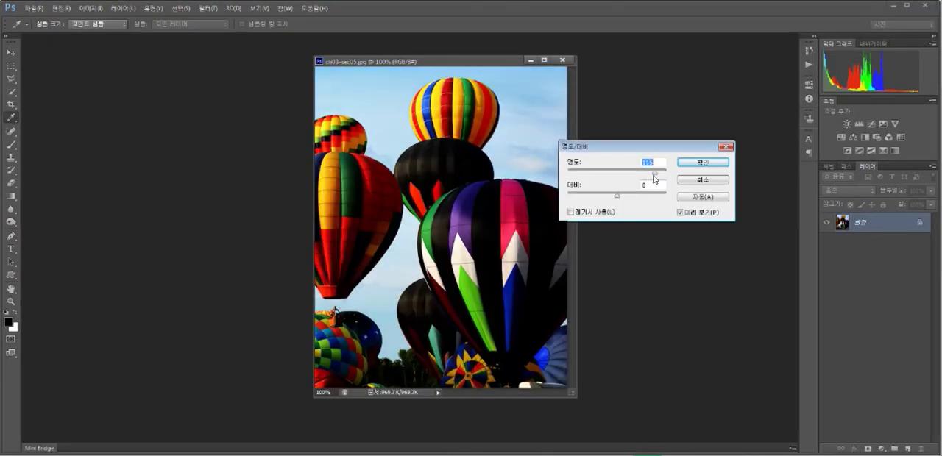
{"action": "left_click", "coordinate": [690, 162]}
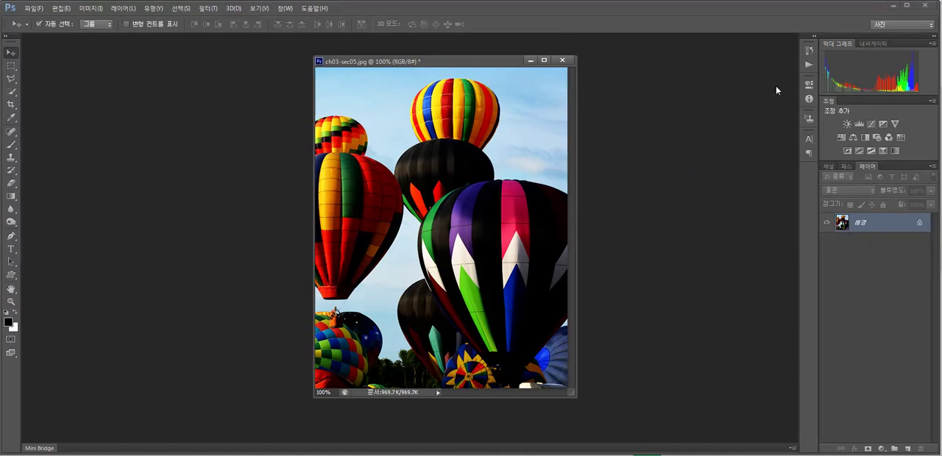
{"action": "left_click", "coordinate": [809, 50]}
{"action": "left_click", "coordinate": [732, 74]}
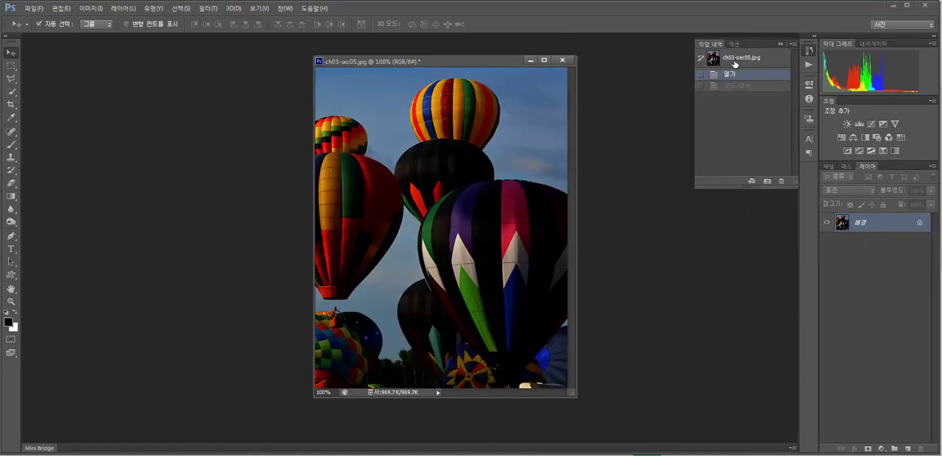
{"action": "left_click", "coordinate": [734, 60]}
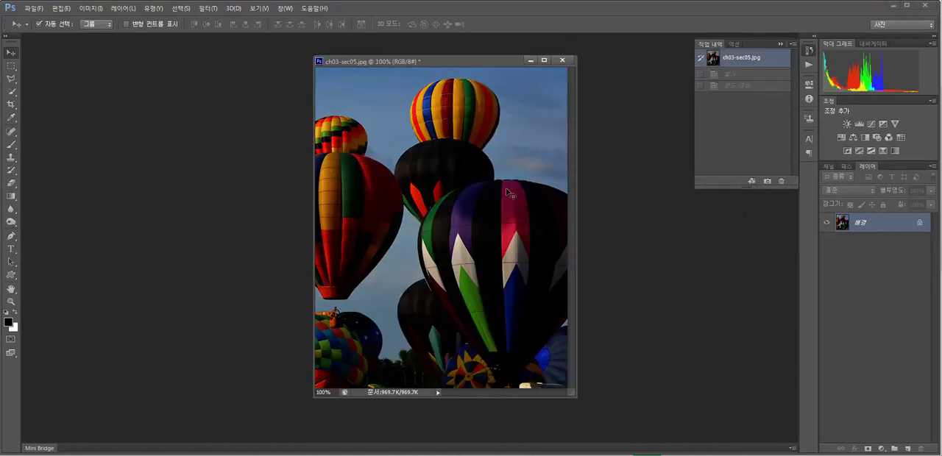
Step: Add a Brightness/Contrast adjustment layer with brightness 133 and contrast 17 above the background
{"action": "left_click", "coordinate": [847, 125]}
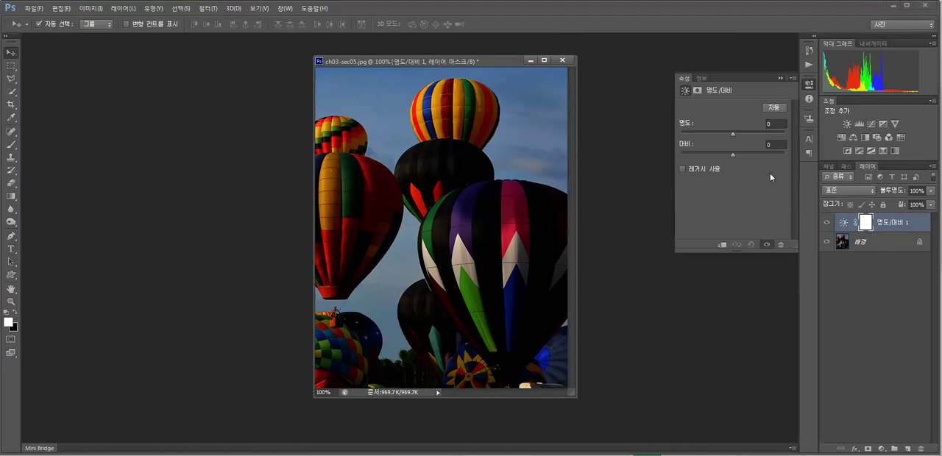
{"action": "left_click_drag", "start_coordinate": [745, 135], "coordinate": [779, 139]}
{"action": "left_click", "coordinate": [776, 73]}
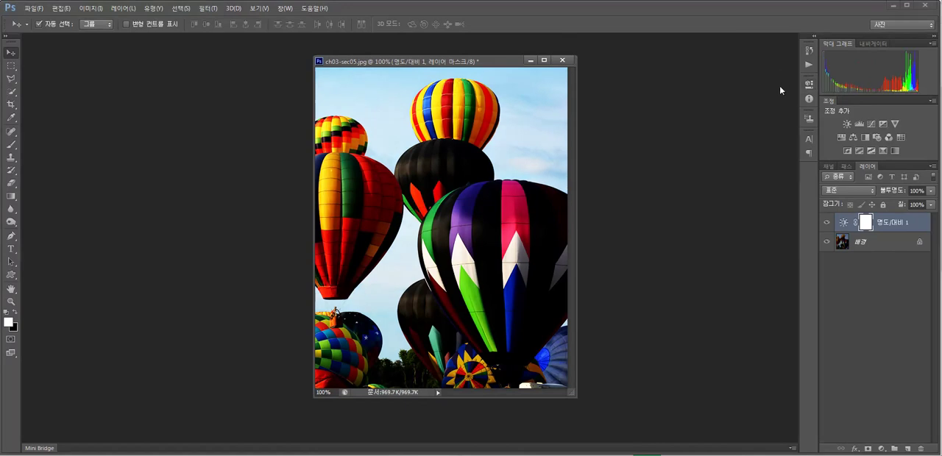
Step: Inspect the mask properties of the Brightness/Contrast adjustment layer
{"action": "left_click", "coordinate": [847, 242]}
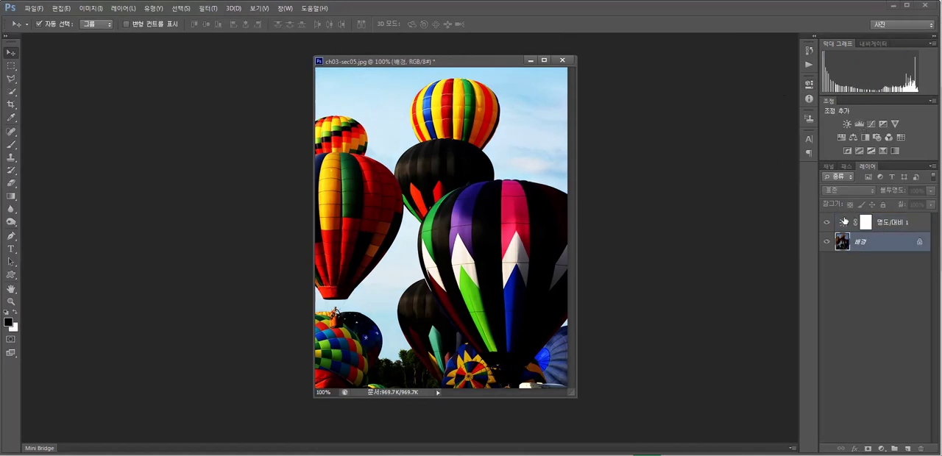
{"action": "double_click", "coordinate": [866, 224]}
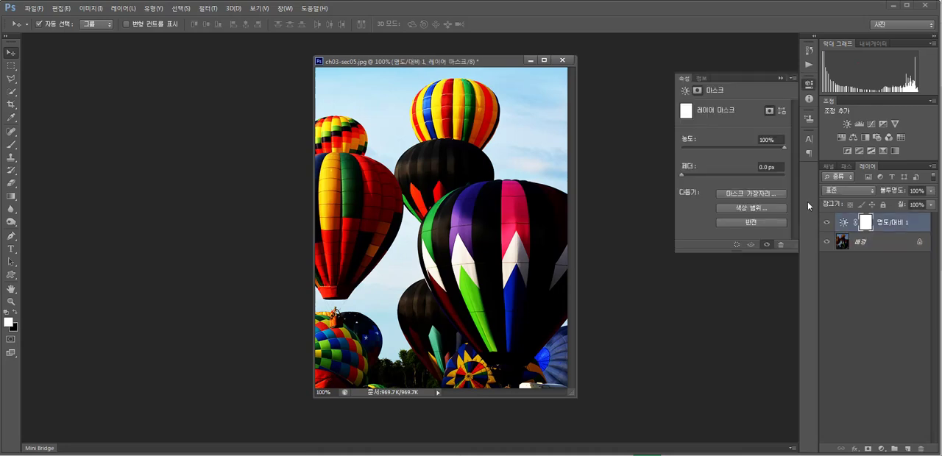
{"action": "mouse_move", "coordinate": [784, 148]}
{"action": "left_mouse_down"}
{"action": "mouse_move", "coordinate": [746, 149]}
{"action": "mouse_move", "coordinate": [789, 151]}
{"action": "left_mouse_up"}
{"action": "left_click", "coordinate": [782, 79]}
Step: Reopen the Brightness/Contrast adjustment layer's settings and lower its brightness moderately
{"action": "double_click", "coordinate": [887, 223]}
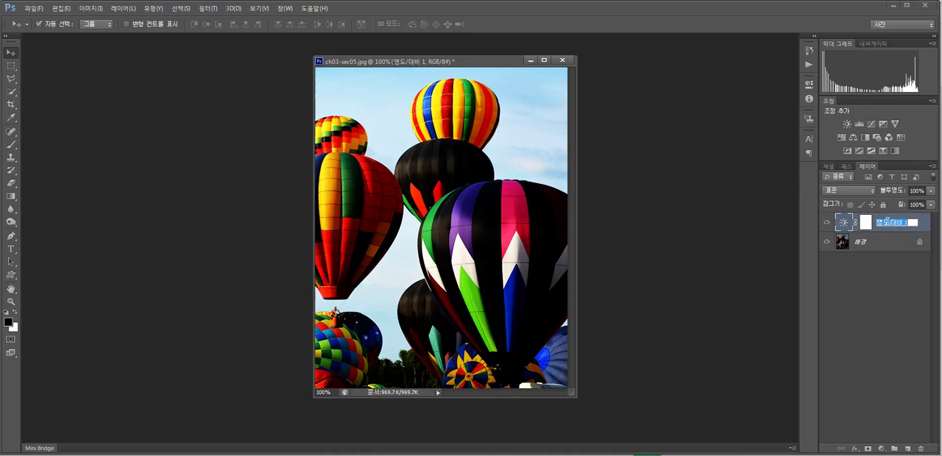
{"action": "left_click", "coordinate": [868, 255]}
{"action": "double_click", "coordinate": [843, 224]}
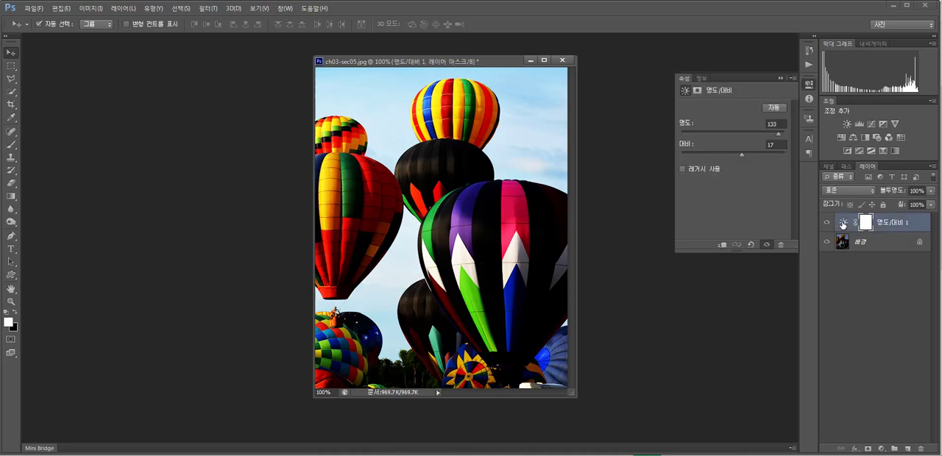
{"action": "left_click_drag", "start_coordinate": [779, 134], "coordinate": [755, 141]}
{"action": "left_click", "coordinate": [781, 77]}
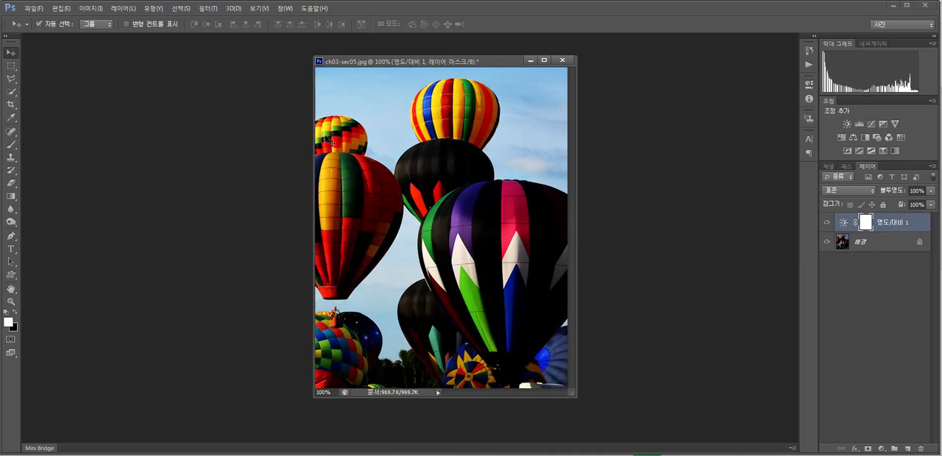
{"action": "left_click", "coordinate": [89, 8]}
{"action": "left_click", "coordinate": [89, 8]}
{"action": "left_click", "coordinate": [89, 8]}
{"action": "mouse_move", "coordinate": [107, 33]}
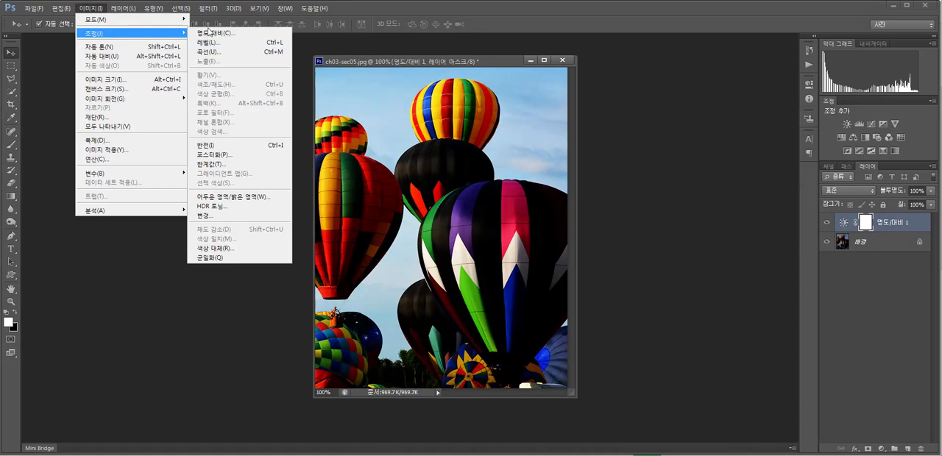
{"action": "left_click", "coordinate": [876, 267]}
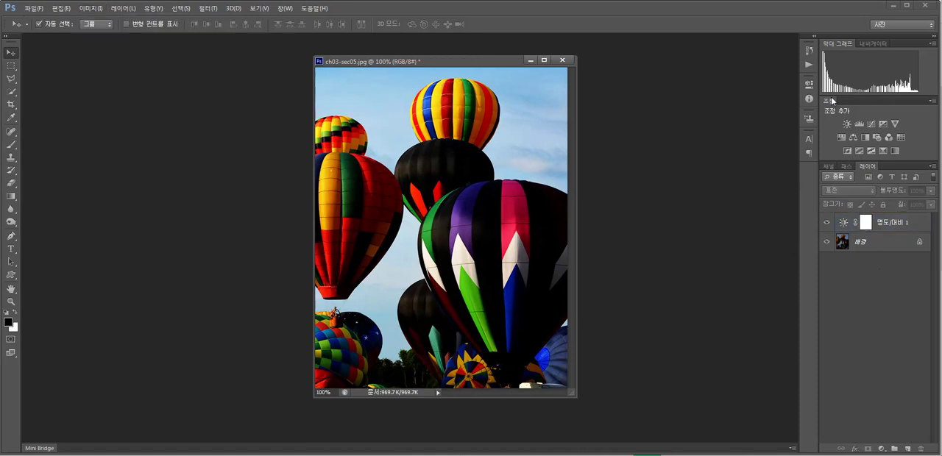
{"action": "left_click", "coordinate": [864, 224]}
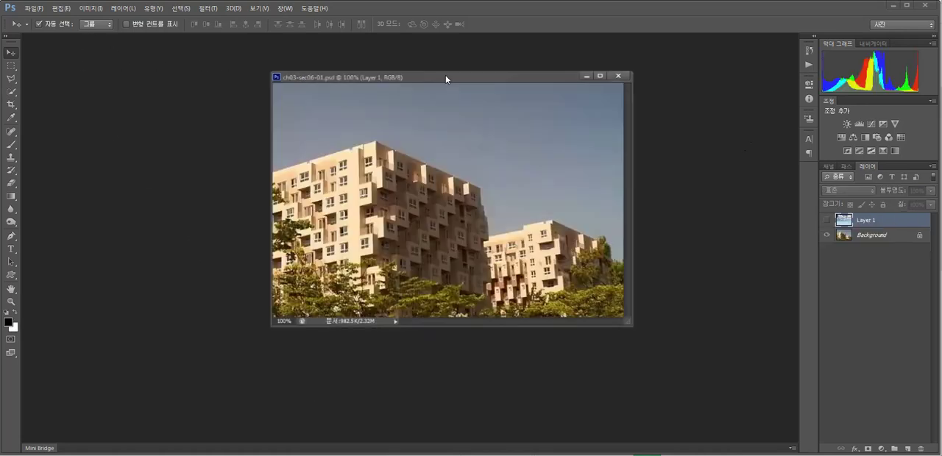
Step: Show the cloudy sky layer, Layer 1, and add a layer mask to it
{"action": "left_click", "coordinate": [827, 221]}
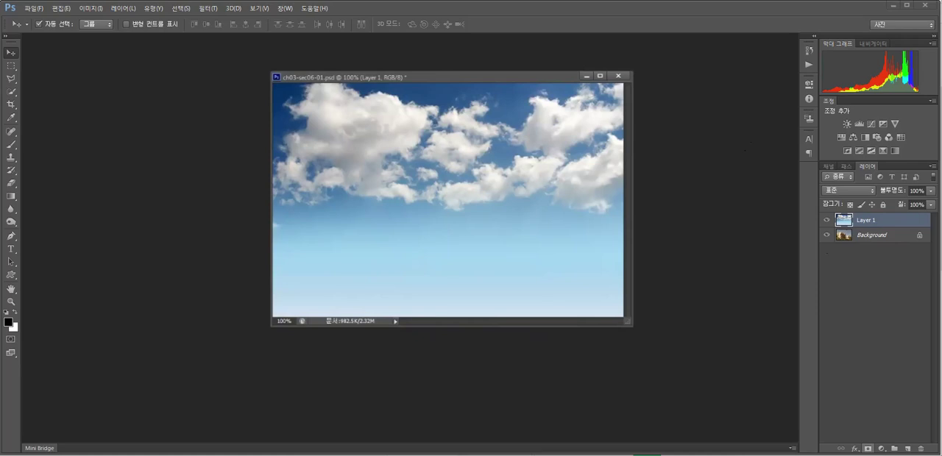
{"action": "left_click", "coordinate": [868, 449]}
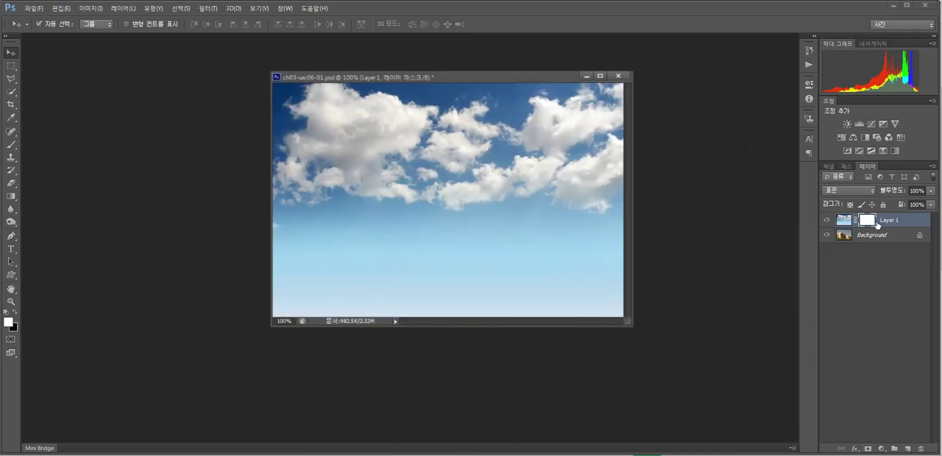
Step: Paint black on Layer 1's mask with a 150 px brush to reveal the building in the middle of the image
{"action": "left_click", "coordinate": [15, 314]}
{"action": "left_click", "coordinate": [11, 145]}
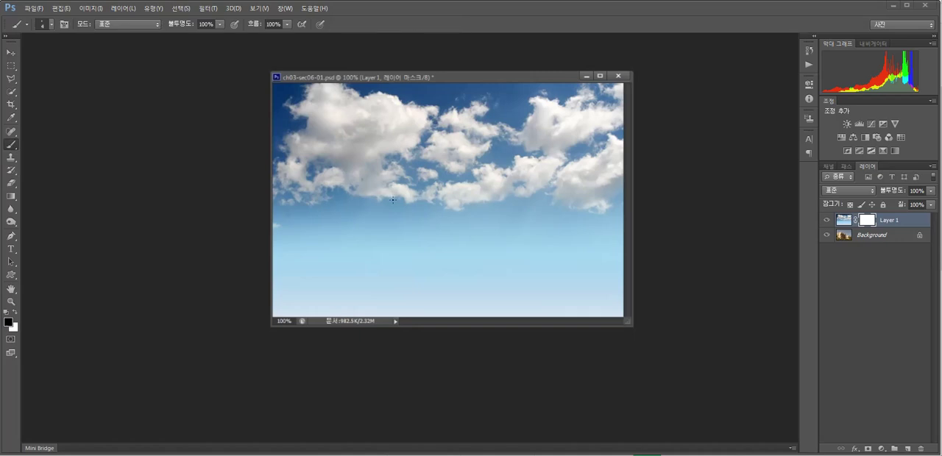
{"action": "key", "text": "bracketright"}
{"action": "key", "text": "bracketright"}
{"action": "key", "text": "bracketright"}
{"action": "key", "text": "bracketright"}
{"action": "key", "text": "bracketright"}
{"action": "key", "text": "bracketright"}
{"action": "key", "text": "bracketright"}
{"action": "key", "text": "bracketright"}
{"action": "key", "text": "bracketright"}
{"action": "key", "text": "bracketright"}
{"action": "key", "text": "bracketright"}
{"action": "key", "text": "bracketright"}
{"action": "key", "text": "bracketright"}
{"action": "key", "text": "bracketright"}
{"action": "key", "text": "bracketright"}
{"action": "key", "text": "bracketright"}
{"action": "key", "text": "bracketright"}
{"action": "mouse_move", "coordinate": [378, 185]}
{"action": "left_mouse_down"}
{"action": "mouse_move", "coordinate": [398, 218]}
{"action": "mouse_move", "coordinate": [469, 184]}
{"action": "mouse_move", "coordinate": [494, 223]}
{"action": "left_mouse_up"}
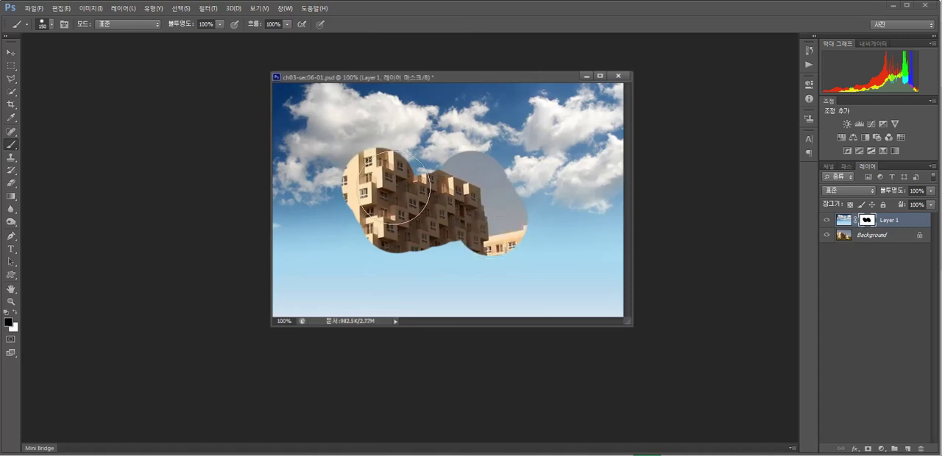
Step: Paint white over the masked-out area of Layer 1's mask to restore the whole cloudy sky
{"action": "left_click", "coordinate": [15, 312]}
{"action": "mouse_move", "coordinate": [329, 261]}
{"action": "left_mouse_down"}
{"action": "mouse_move", "coordinate": [350, 188]}
{"action": "mouse_move", "coordinate": [388, 146]}
{"action": "mouse_move", "coordinate": [352, 243]}
{"action": "mouse_move", "coordinate": [440, 159]}
{"action": "mouse_move", "coordinate": [391, 238]}
{"action": "mouse_move", "coordinate": [495, 156]}
{"action": "mouse_move", "coordinate": [438, 239]}
{"action": "mouse_move", "coordinate": [532, 192]}
{"action": "left_mouse_up"}
{"action": "left_click_drag", "start_coordinate": [515, 235], "coordinate": [508, 251]}
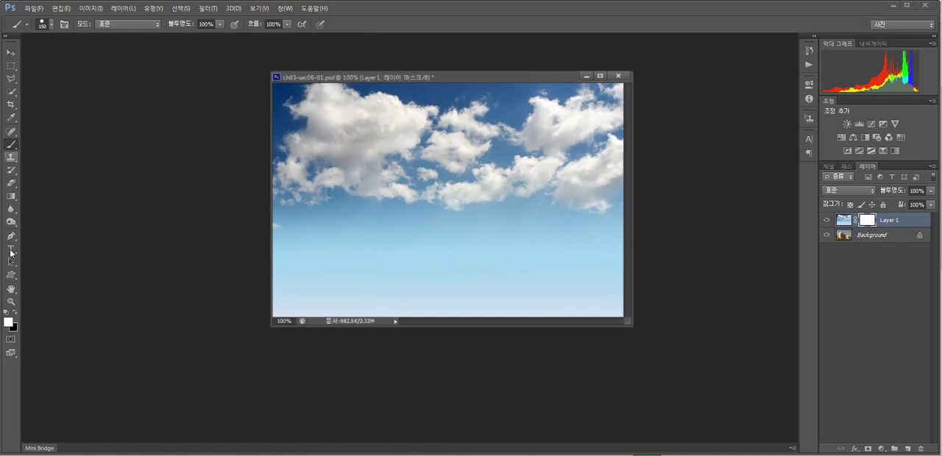
Step: Paint black on Layer 1's mask with a 195 px brush to reveal the buildings and trees beneath the sky
{"action": "left_click", "coordinate": [14, 311]}
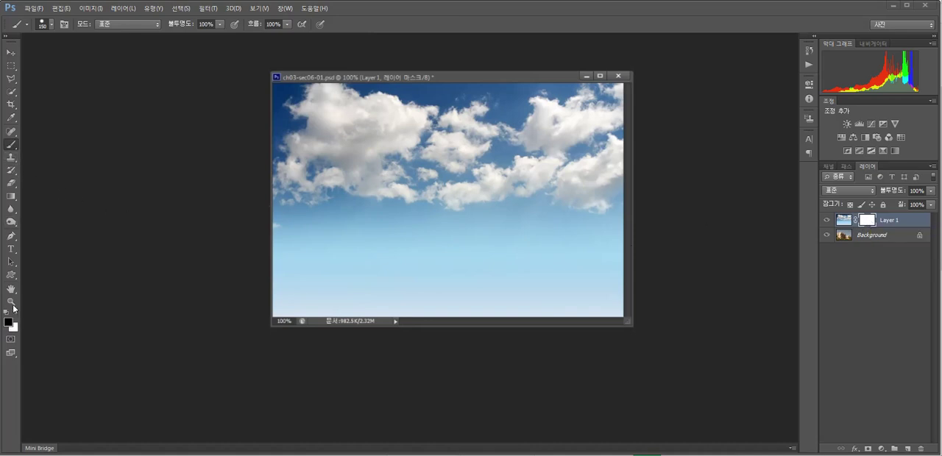
{"action": "left_click", "coordinate": [50, 26]}
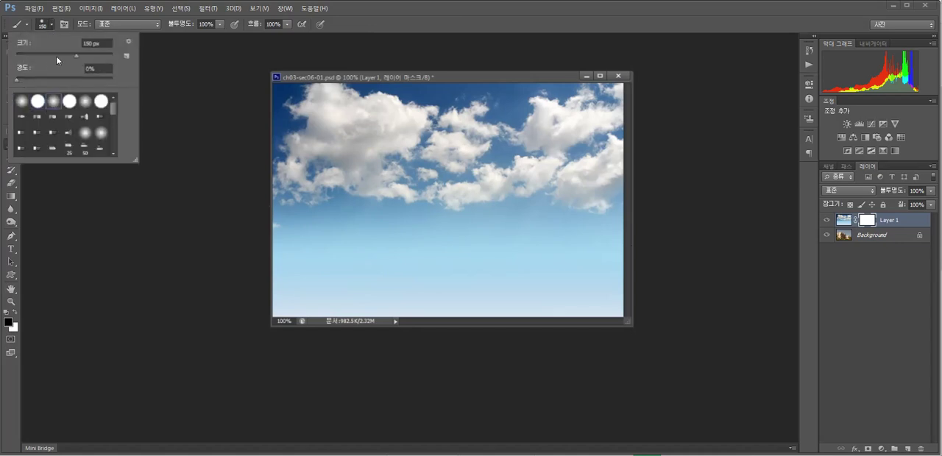
{"action": "mouse_move", "coordinate": [335, 233]}
{"action": "left_mouse_down"}
{"action": "mouse_move", "coordinate": [307, 225]}
{"action": "mouse_move", "coordinate": [389, 221]}
{"action": "mouse_move", "coordinate": [416, 239]}
{"action": "mouse_move", "coordinate": [329, 183]}
{"action": "mouse_move", "coordinate": [339, 170]}
{"action": "mouse_move", "coordinate": [374, 177]}
{"action": "mouse_move", "coordinate": [342, 184]}
{"action": "mouse_move", "coordinate": [450, 211]}
{"action": "mouse_move", "coordinate": [462, 238]}
{"action": "mouse_move", "coordinate": [492, 254]}
{"action": "mouse_move", "coordinate": [546, 254]}
{"action": "mouse_move", "coordinate": [594, 291]}
{"action": "mouse_move", "coordinate": [586, 262]}
{"action": "mouse_move", "coordinate": [560, 286]}
{"action": "mouse_move", "coordinate": [307, 300]}
{"action": "mouse_move", "coordinate": [338, 308]}
{"action": "mouse_move", "coordinate": [261, 238]}
{"action": "mouse_move", "coordinate": [248, 200]}
{"action": "left_mouse_up"}
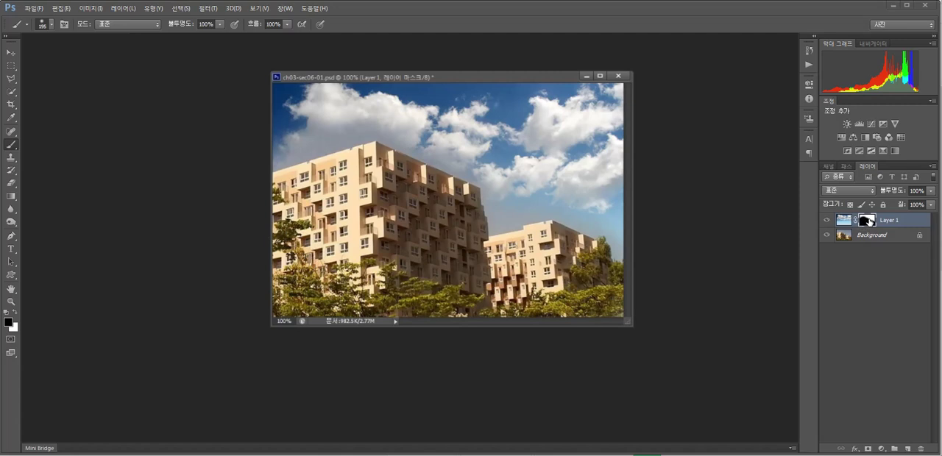
Step: Paint white on Layer 1's mask over the building tops to bring the sky back, and paint them black again
{"action": "left_click", "coordinate": [15, 312]}
{"action": "mouse_move", "coordinate": [520, 179]}
{"action": "left_mouse_down"}
{"action": "mouse_move", "coordinate": [494, 214]}
{"action": "mouse_move", "coordinate": [502, 183]}
{"action": "mouse_move", "coordinate": [483, 161]}
{"action": "mouse_move", "coordinate": [582, 218]}
{"action": "mouse_move", "coordinate": [439, 179]}
{"action": "mouse_move", "coordinate": [420, 148]}
{"action": "left_mouse_up"}
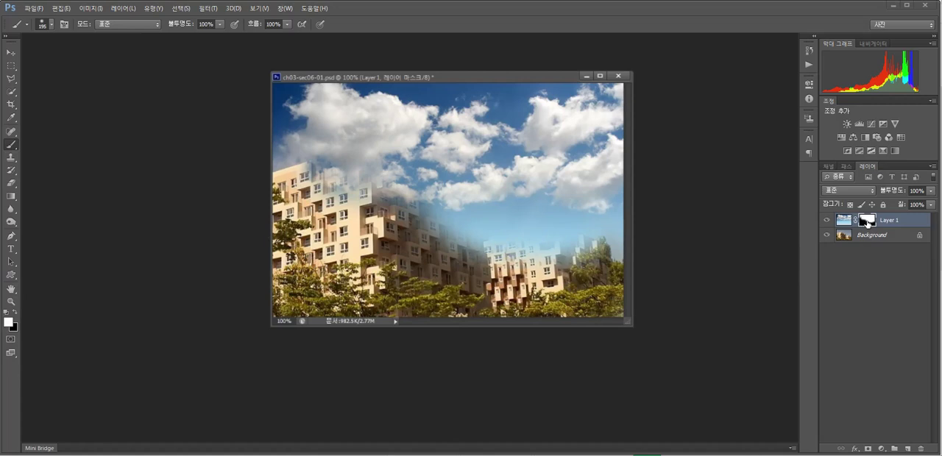
{"action": "left_click", "coordinate": [14, 312]}
{"action": "mouse_move", "coordinate": [329, 207]}
{"action": "left_mouse_down"}
{"action": "mouse_move", "coordinate": [351, 200]}
{"action": "mouse_move", "coordinate": [366, 178]}
{"action": "mouse_move", "coordinate": [351, 193]}
{"action": "mouse_move", "coordinate": [408, 190]}
{"action": "mouse_move", "coordinate": [439, 217]}
{"action": "mouse_move", "coordinate": [472, 215]}
{"action": "mouse_move", "coordinate": [508, 260]}
{"action": "mouse_move", "coordinate": [578, 243]}
{"action": "mouse_move", "coordinate": [530, 236]}
{"action": "mouse_move", "coordinate": [471, 272]}
{"action": "left_mouse_up"}
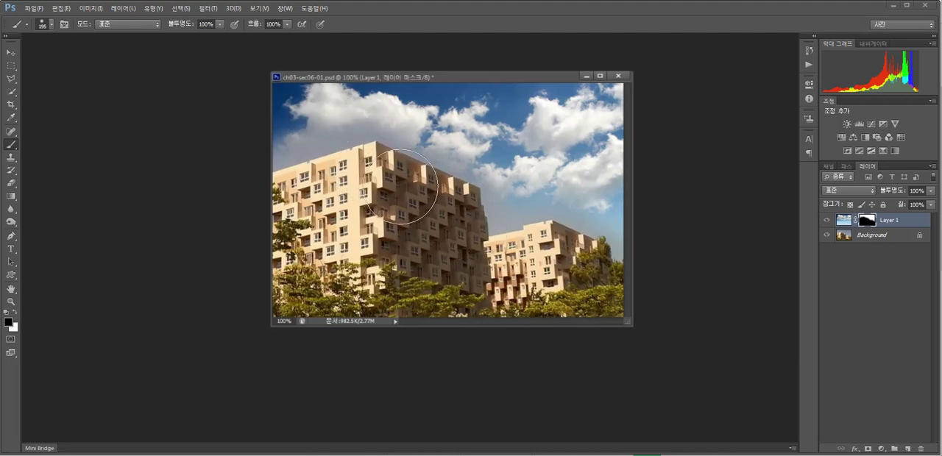
Step: Paint Layer 1's mask entirely black to hide the sky, and paint white above and beside the buildings to restore the clouds
{"action": "mouse_move", "coordinate": [292, 169]}
{"action": "left_mouse_down"}
{"action": "mouse_move", "coordinate": [328, 142]}
{"action": "mouse_move", "coordinate": [306, 121]}
{"action": "mouse_move", "coordinate": [303, 101]}
{"action": "mouse_move", "coordinate": [331, 97]}
{"action": "mouse_move", "coordinate": [505, 175]}
{"action": "mouse_move", "coordinate": [458, 157]}
{"action": "mouse_move", "coordinate": [629, 266]}
{"action": "mouse_move", "coordinate": [501, 156]}
{"action": "mouse_move", "coordinate": [484, 103]}
{"action": "mouse_move", "coordinate": [595, 117]}
{"action": "mouse_move", "coordinate": [607, 106]}
{"action": "mouse_move", "coordinate": [581, 99]}
{"action": "mouse_move", "coordinate": [625, 91]}
{"action": "left_mouse_up"}
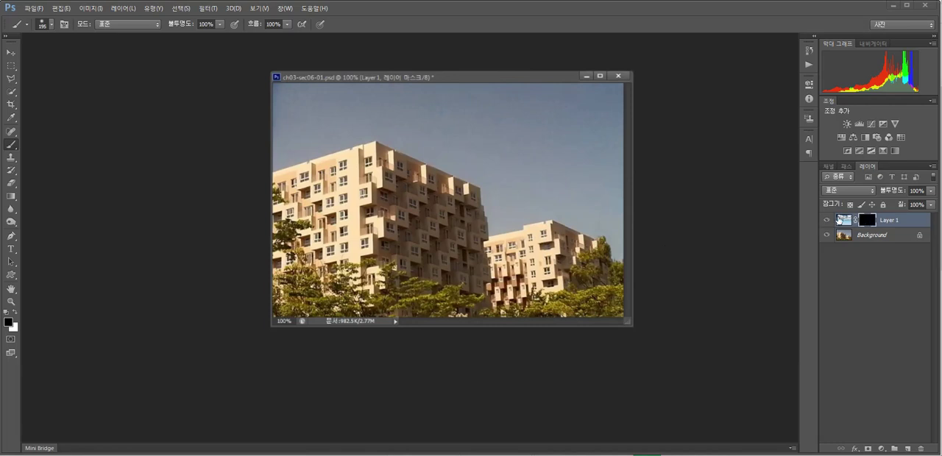
{"action": "left_click", "coordinate": [16, 312]}
{"action": "left_click", "coordinate": [867, 222]}
{"action": "mouse_move", "coordinate": [309, 148]}
{"action": "left_mouse_down"}
{"action": "mouse_move", "coordinate": [322, 129]}
{"action": "mouse_move", "coordinate": [404, 107]}
{"action": "mouse_move", "coordinate": [433, 113]}
{"action": "mouse_move", "coordinate": [491, 162]}
{"action": "mouse_move", "coordinate": [484, 108]}
{"action": "mouse_move", "coordinate": [572, 122]}
{"action": "mouse_move", "coordinate": [642, 97]}
{"action": "mouse_move", "coordinate": [541, 168]}
{"action": "mouse_move", "coordinate": [618, 186]}
{"action": "mouse_move", "coordinate": [552, 171]}
{"action": "mouse_move", "coordinate": [602, 220]}
{"action": "mouse_move", "coordinate": [624, 266]}
{"action": "left_mouse_up"}
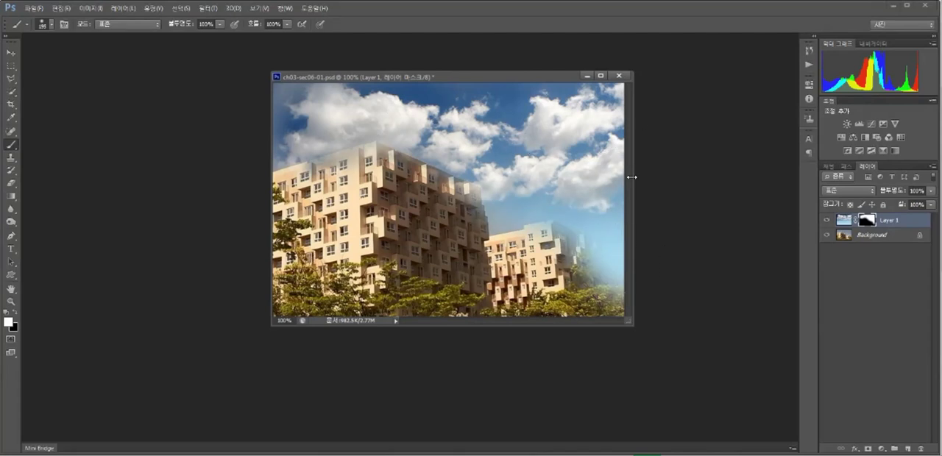
Step: Close the building document and open the leopard-print image ch03-sec06-02.jpg
{"action": "left_click", "coordinate": [619, 75]}
{"action": "left_click", "coordinate": [473, 179]}
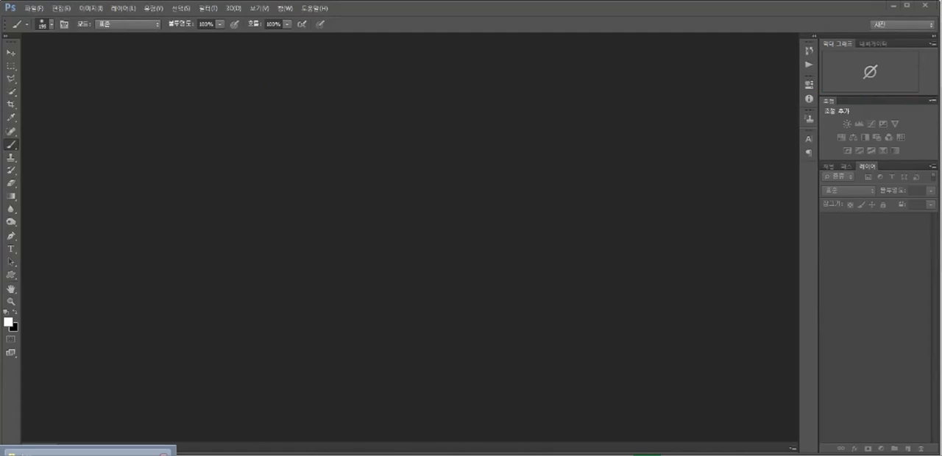
{"action": "left_click", "coordinate": [88, 454]}
{"action": "left_click", "coordinate": [641, 306]}
{"action": "left_click_drag", "start_coordinate": [418, 189], "coordinate": [250, 180]}
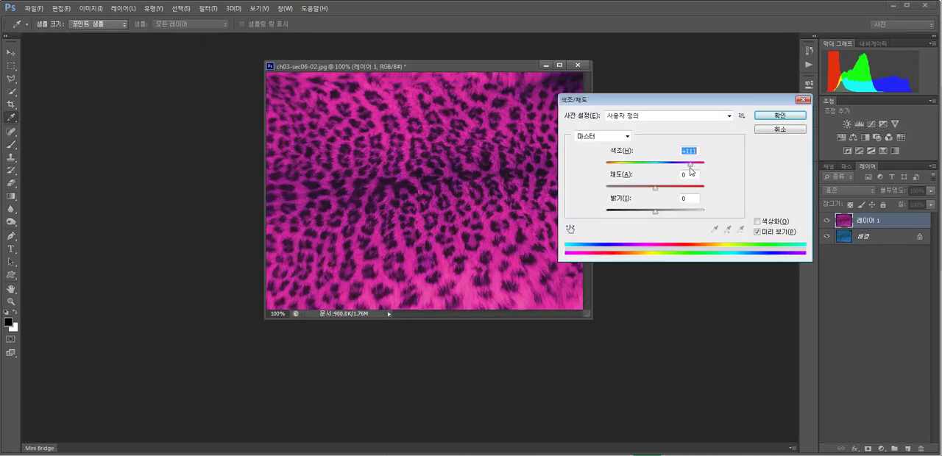
Step: Shift the hue of the leopard-print layer 레이어 1 to pink with Hue/Saturation
{"action": "left_click_drag", "start_coordinate": [692, 171], "coordinate": [693, 170]}
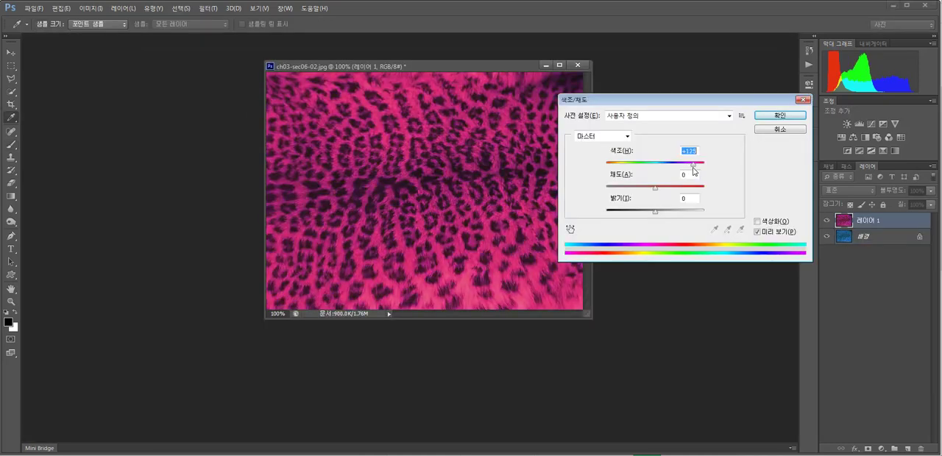
{"action": "left_click", "coordinate": [786, 114]}
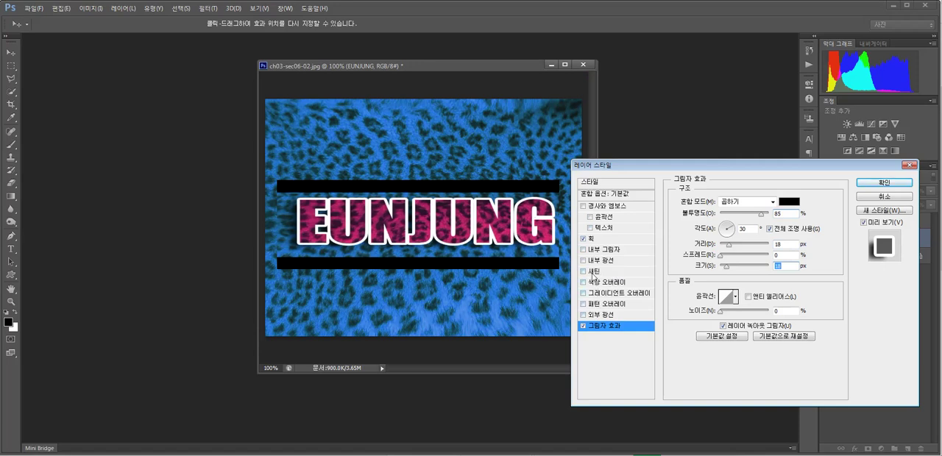
Step: Add an Inner Shadow to the text layer's style and toggle the layer's visibility to check it
{"action": "left_click", "coordinate": [598, 252]}
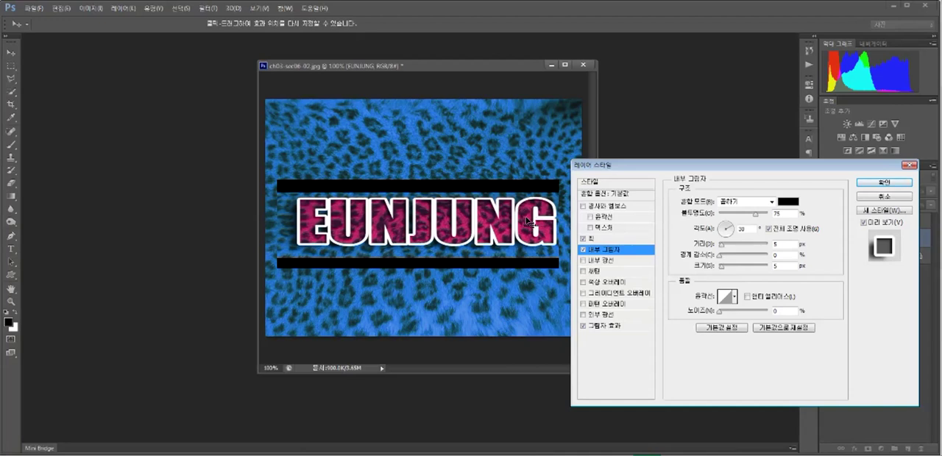
{"action": "left_click", "coordinate": [863, 182]}
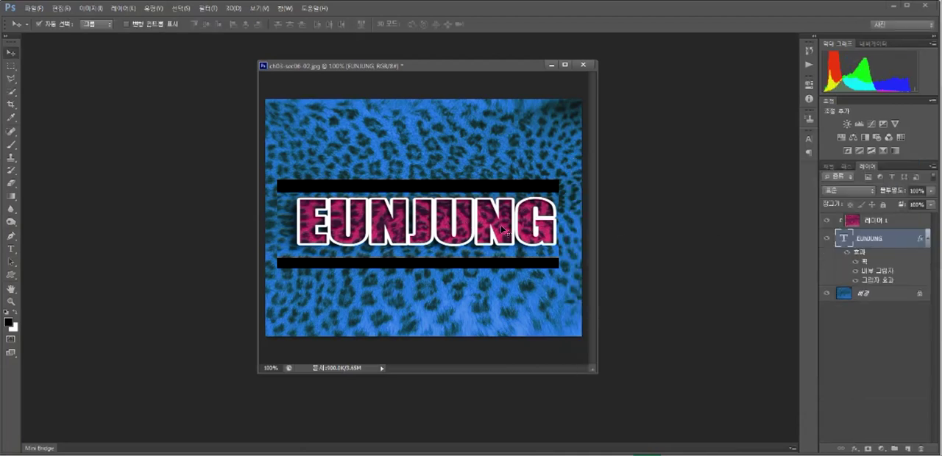
{"action": "left_click", "coordinate": [826, 241]}
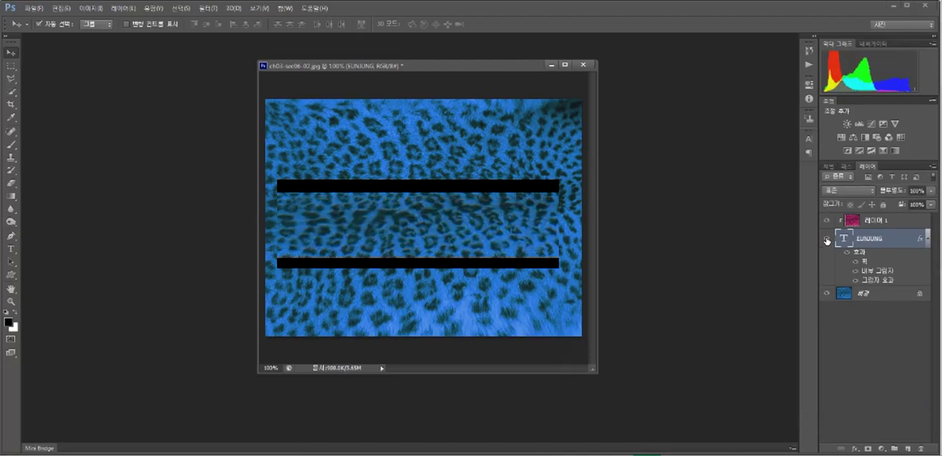
{"action": "left_click", "coordinate": [826, 241]}
Step: Release the clipping mask that clips the pink layer 레이어 1 to the text layer
{"action": "left_click", "coordinate": [874, 223]}
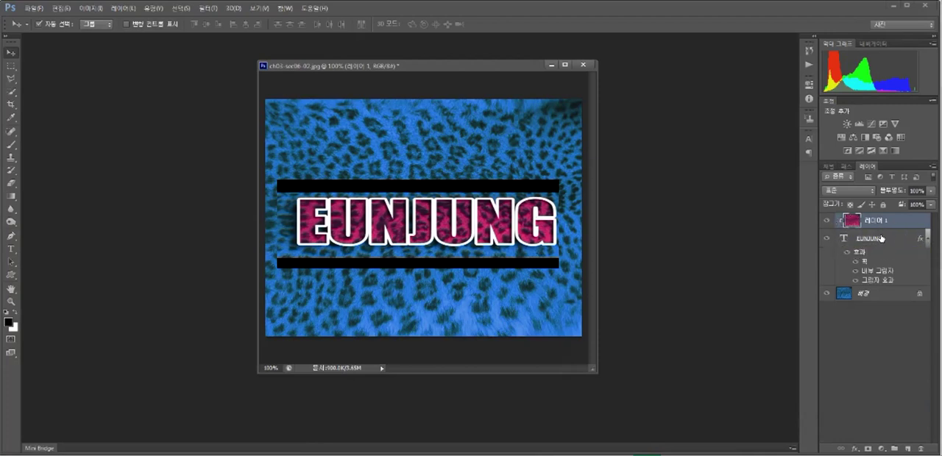
{"action": "right_click", "coordinate": [881, 231]}
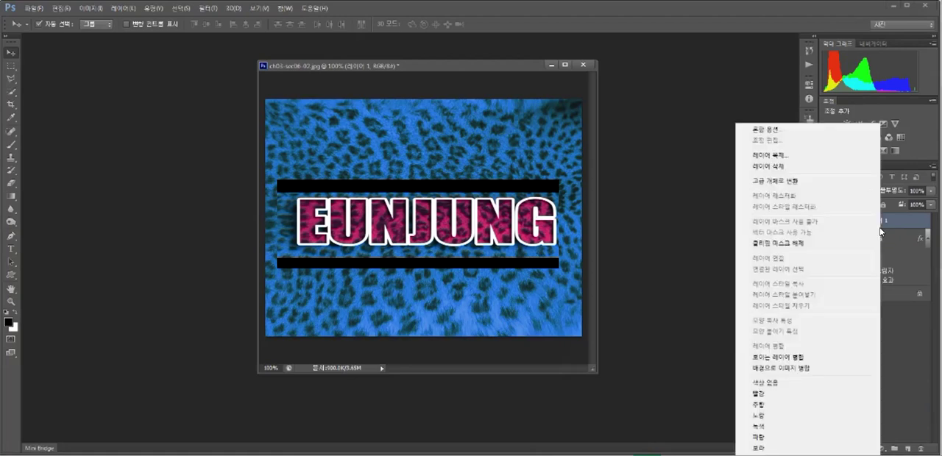
{"action": "left_click", "coordinate": [800, 243]}
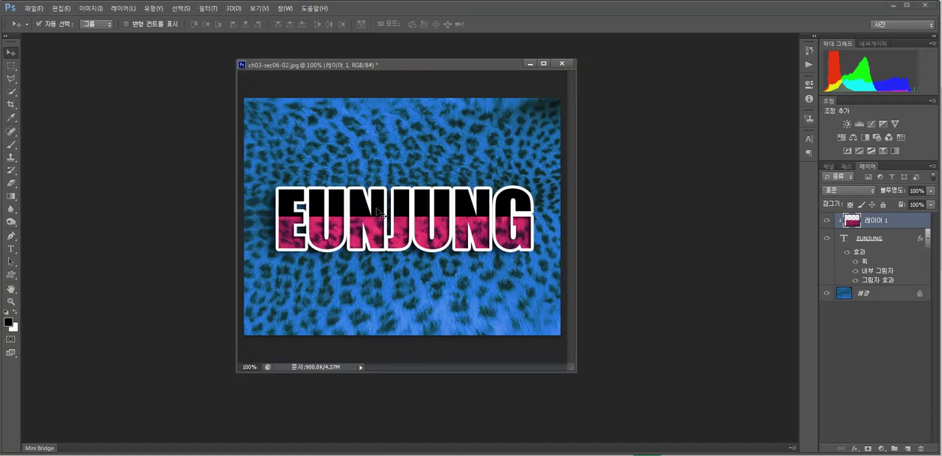
Step: Shift the clipped pink pattern of 레이어 1 slightly within the text
{"action": "mouse_move", "coordinate": [424, 227]}
{"action": "left_mouse_down"}
{"action": "mouse_move", "coordinate": [427, 197]}
{"action": "mouse_move", "coordinate": [430, 227]}
{"action": "left_mouse_up"}
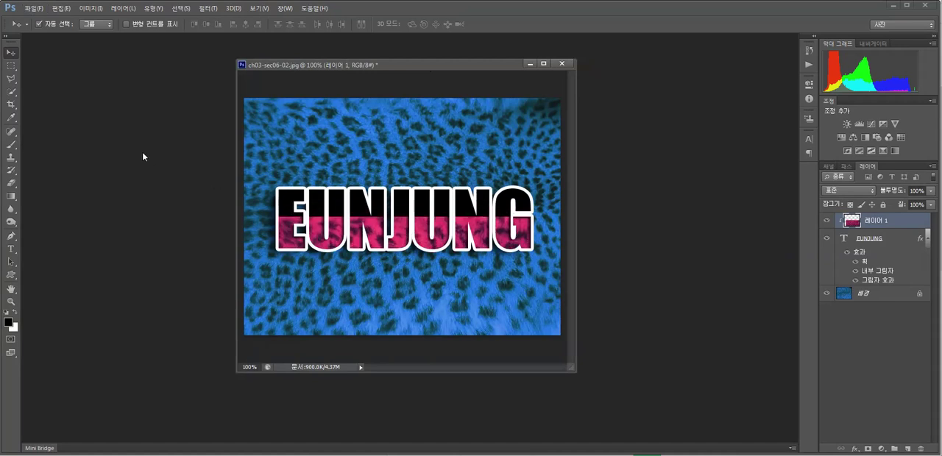
Step: Open Save As for the leopard-print document and browse the image files in the 실습 folder
{"action": "left_click", "coordinate": [33, 8]}
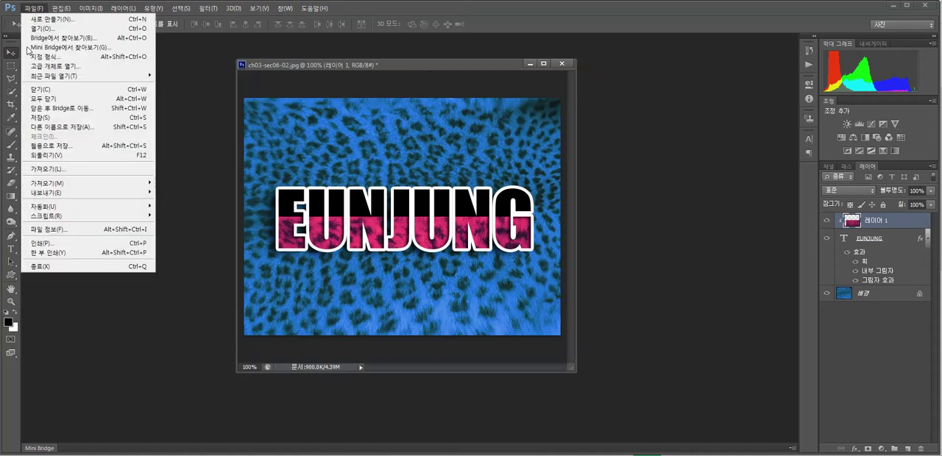
{"action": "left_click", "coordinate": [61, 127]}
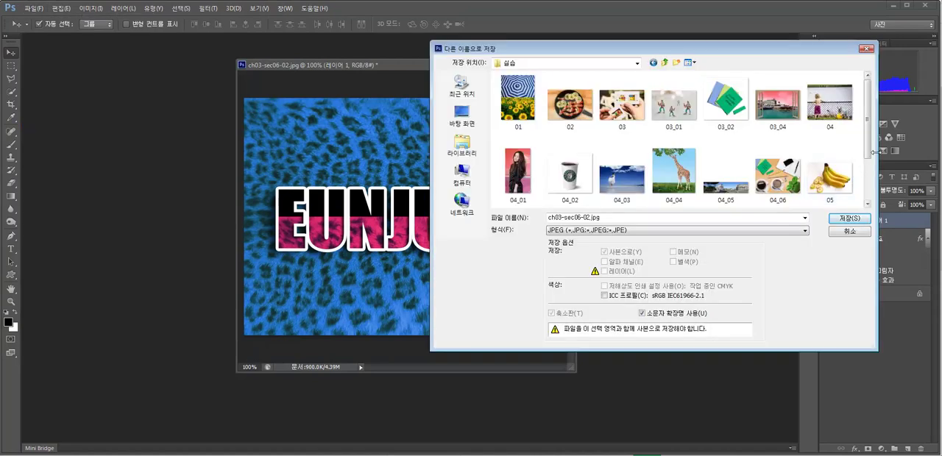
{"action": "left_click_drag", "start_coordinate": [869, 152], "coordinate": [870, 211]}
{"action": "left_click", "coordinate": [622, 180]}
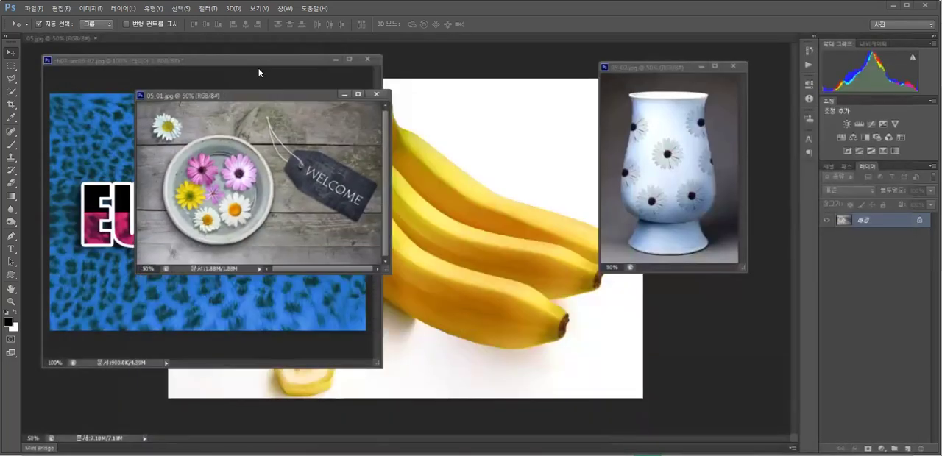
Step: Move the 05_01.jpg window clear of the leopard-print document
{"action": "left_click_drag", "start_coordinate": [282, 96], "coordinate": [530, 281]}
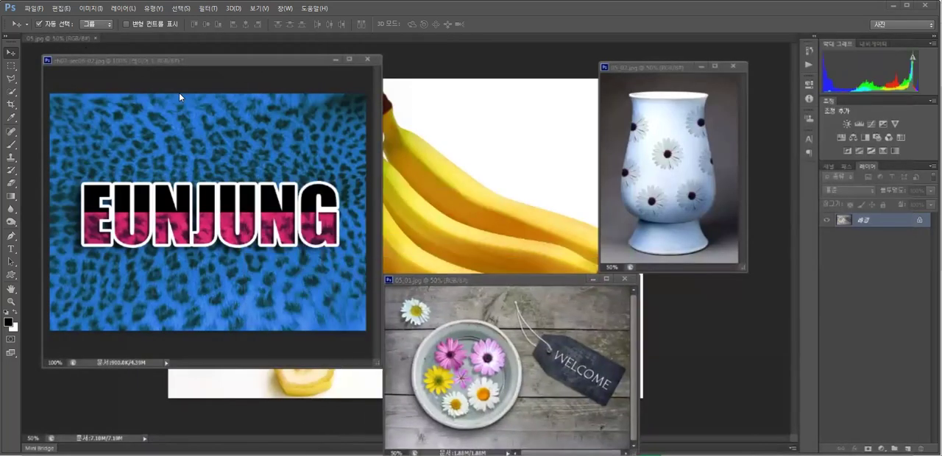